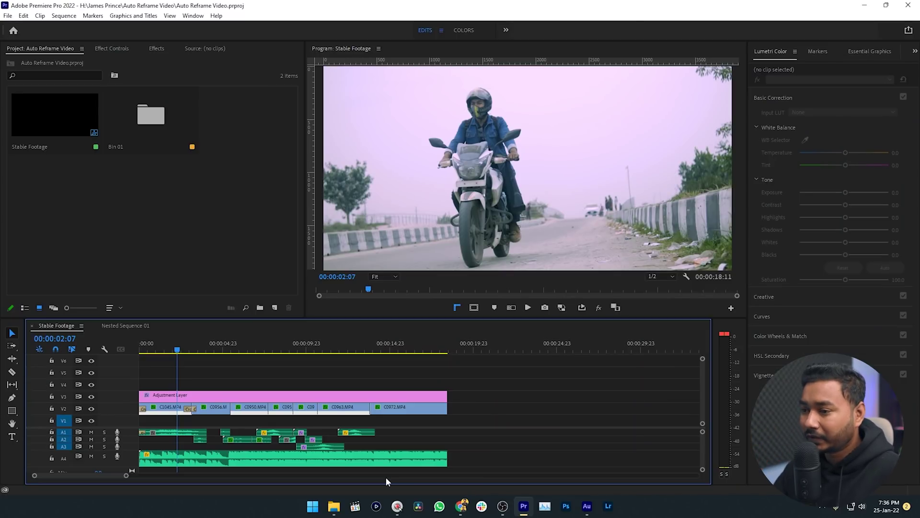
- Close the Project panel and reopen it for Auto Reframe Video.prproj
left_click(41, 48)
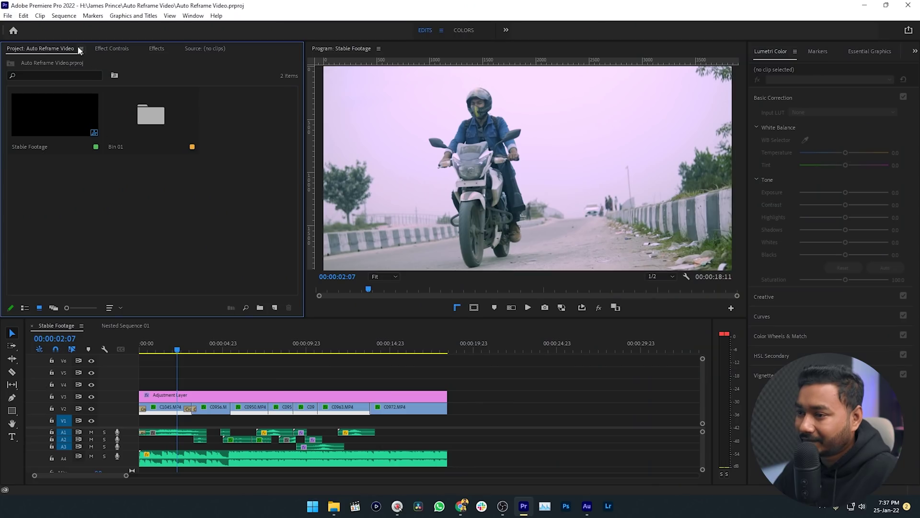
left_click(80, 49)
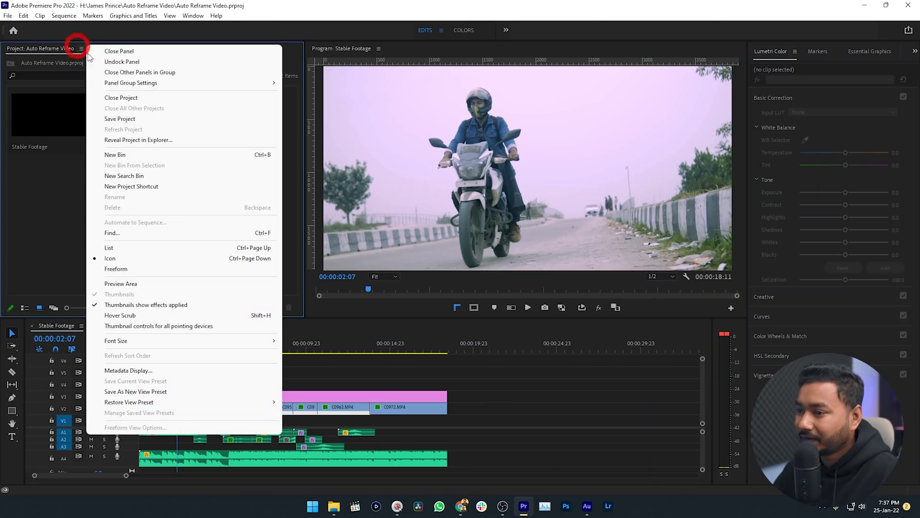
left_click(114, 51)
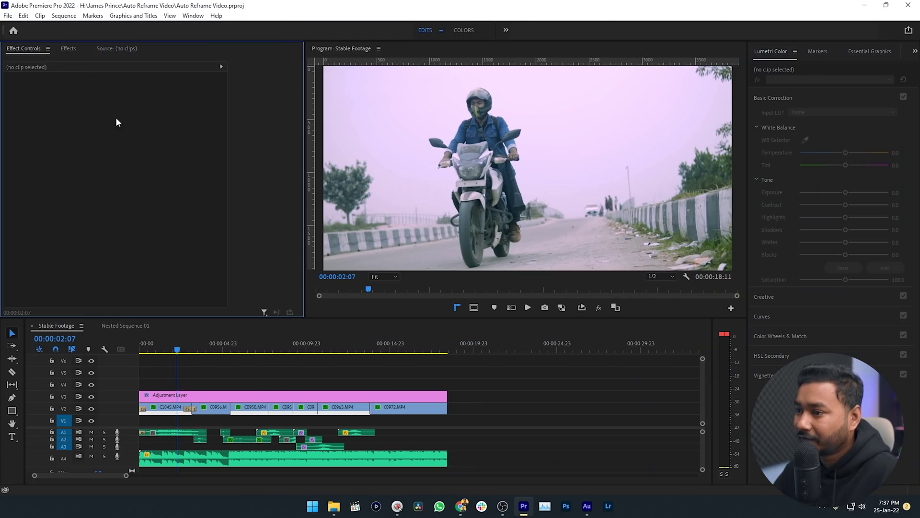
left_click(194, 15)
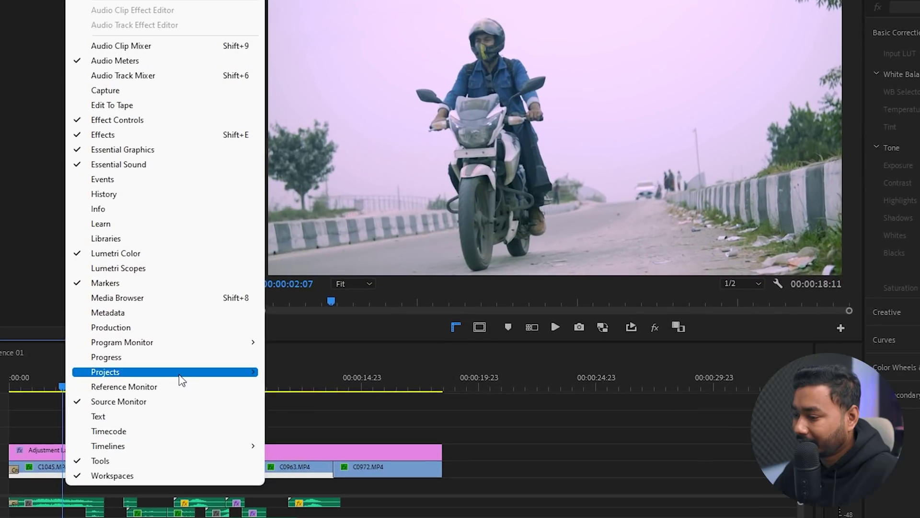
mouse_move(311, 340)
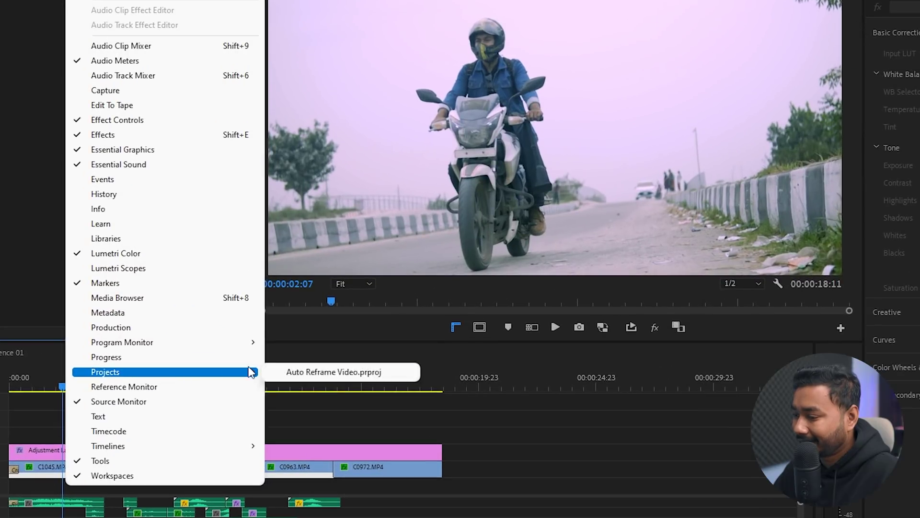
left_click(376, 376)
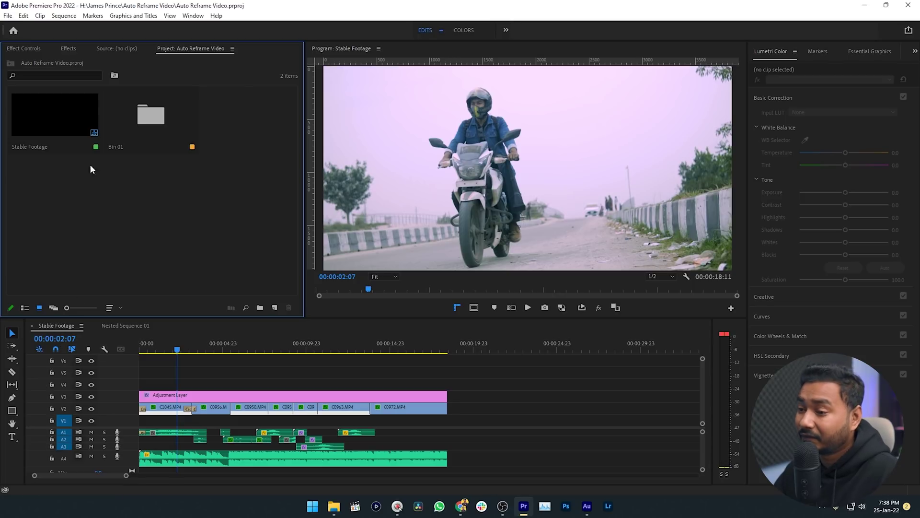
- Start an Auto Reframe Sequence from Stable Footage with the Vertical 9:16 target aspect ratio
left_click(21, 131)
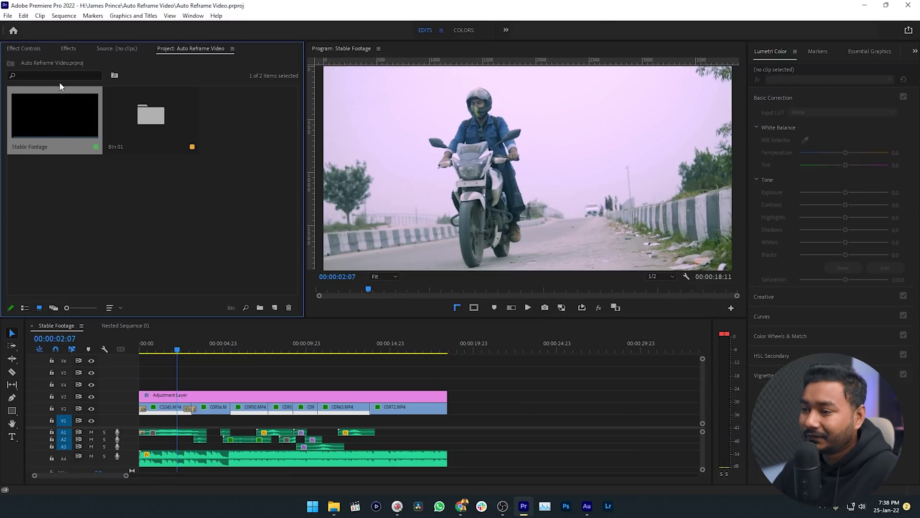
right_click(55, 110)
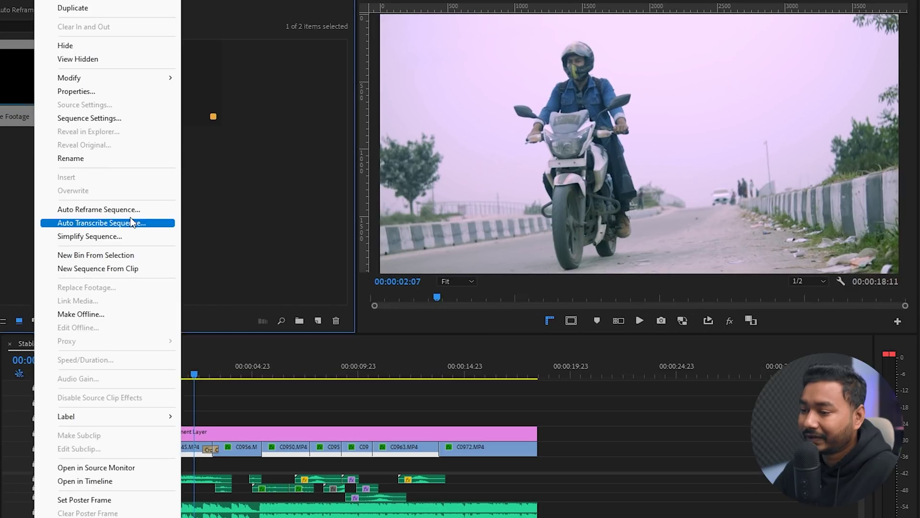
left_click(118, 208)
left_click_drag(527, 167, 438, 155)
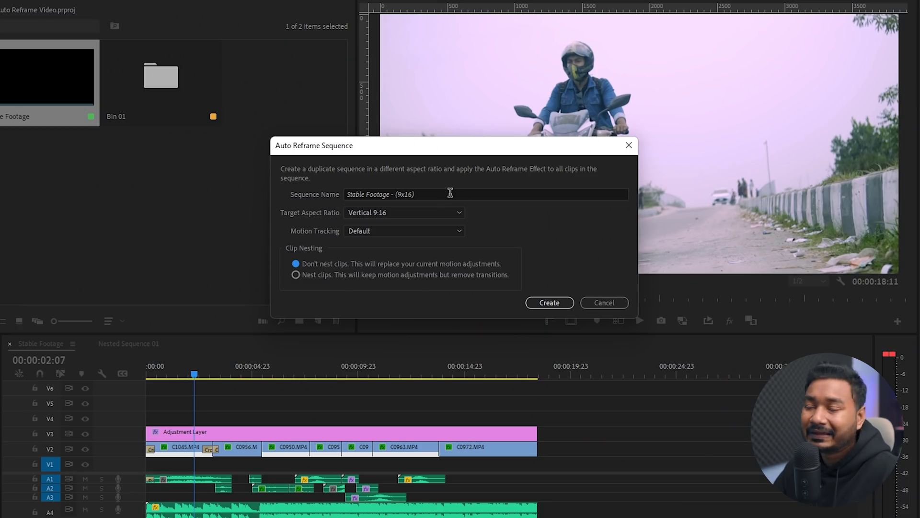
left_click(419, 194)
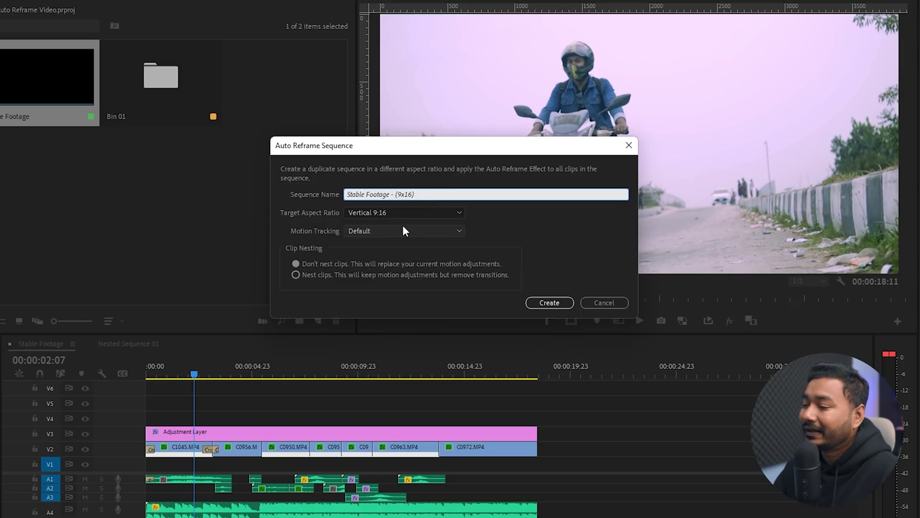
left_click(405, 213)
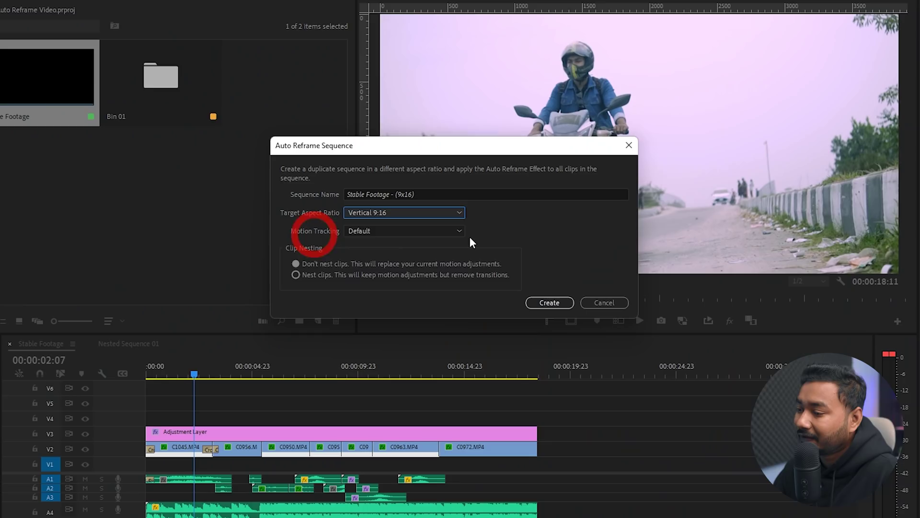
- Create the vertical reframed sequence with Default motion tracking and the Don't nest clips option
left_click(434, 230)
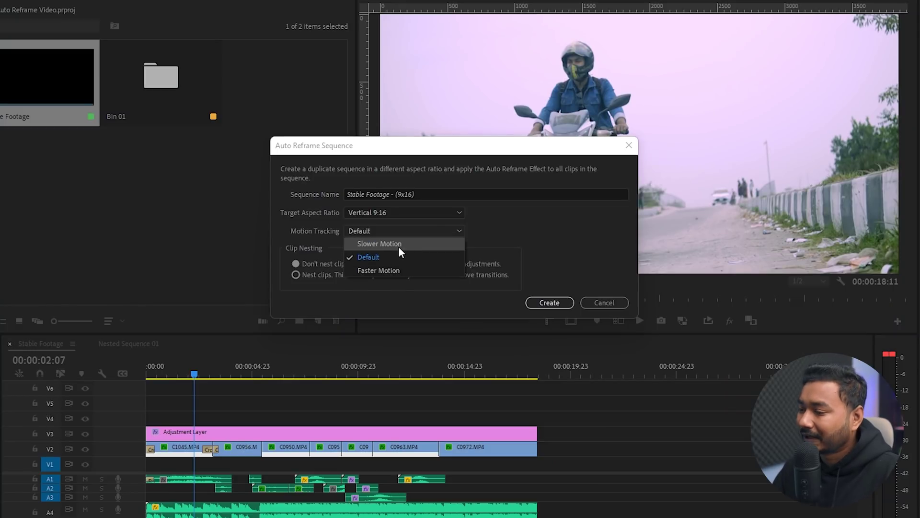
left_click(396, 255)
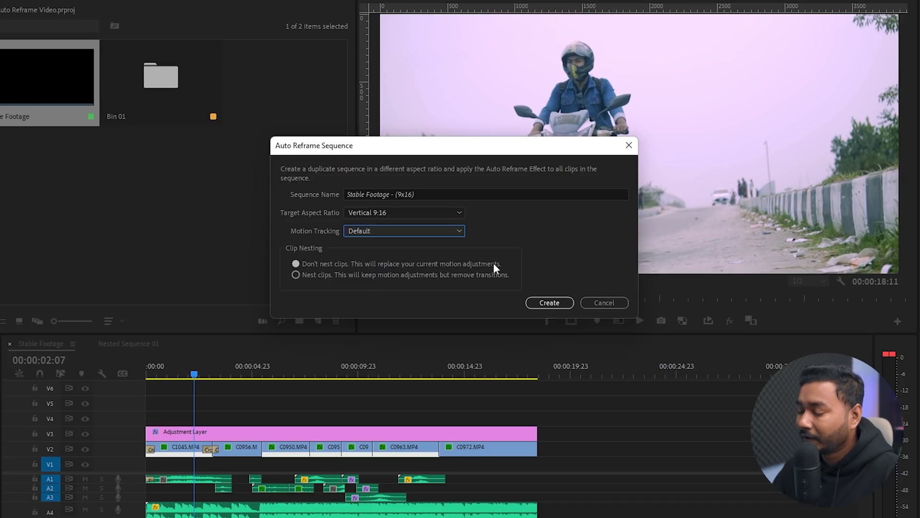
left_click(323, 264)
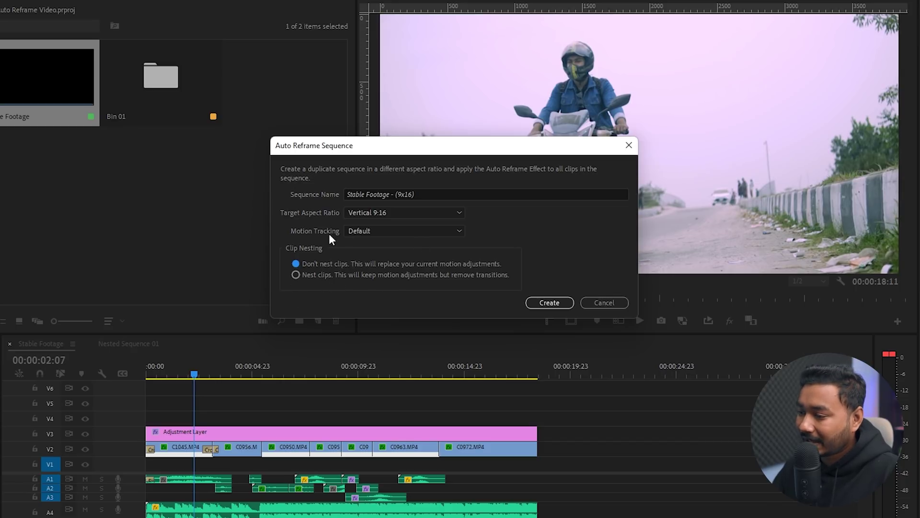
left_click(300, 263)
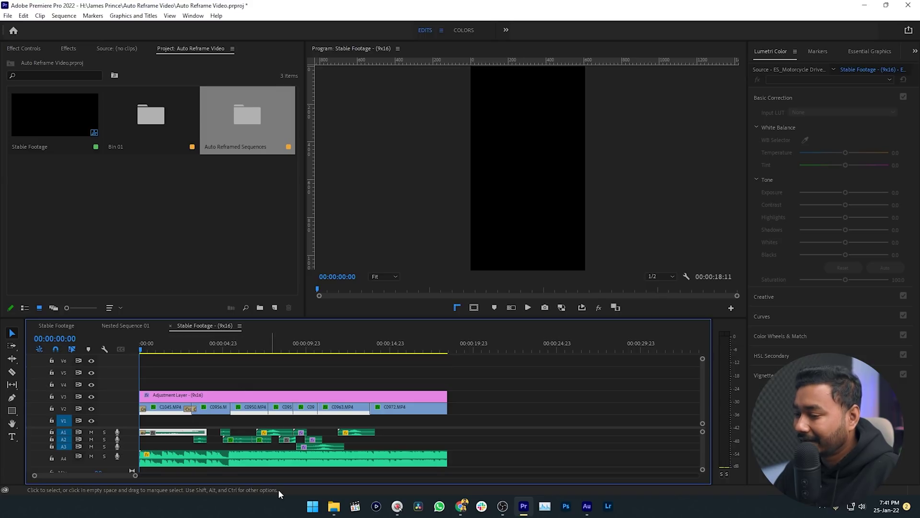
- Play the Stable Footage - (9x16) sequence and compare its framing with the original Stable Footage sequence from the start
key("space")
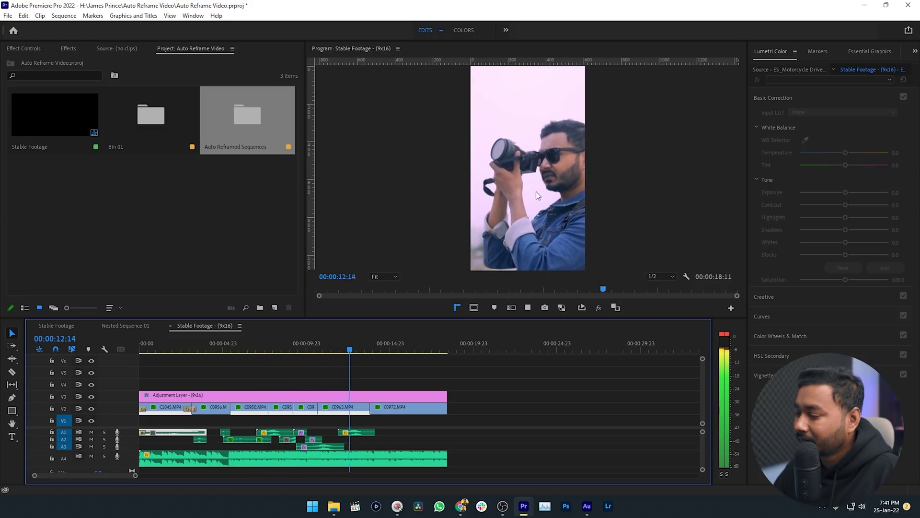
key("space")
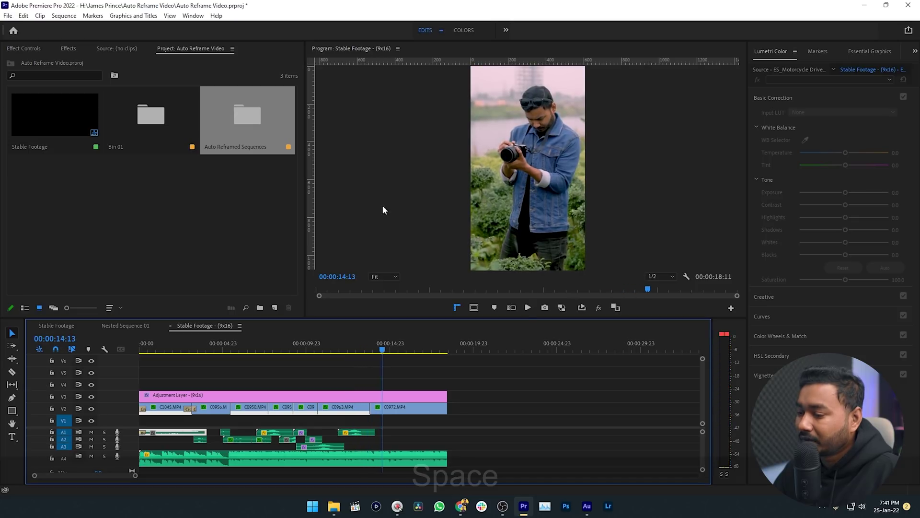
left_click(56, 325)
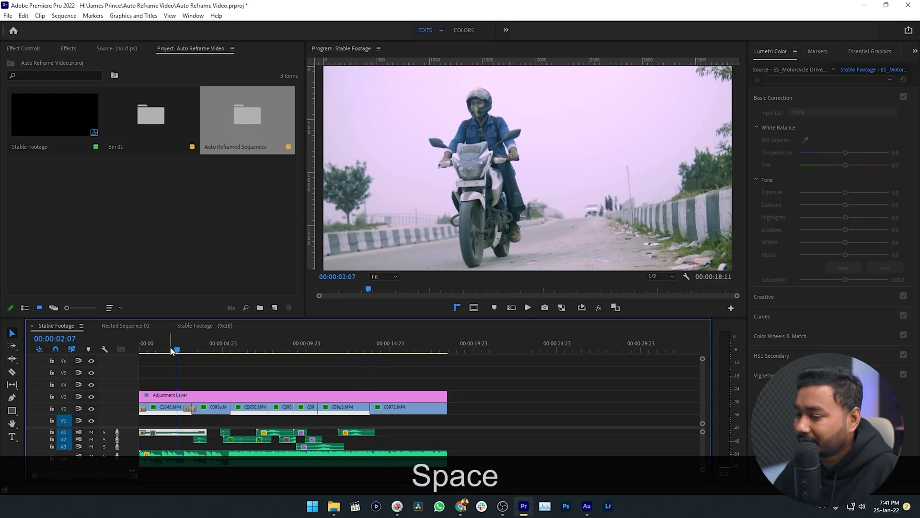
key("Home")
key("space")
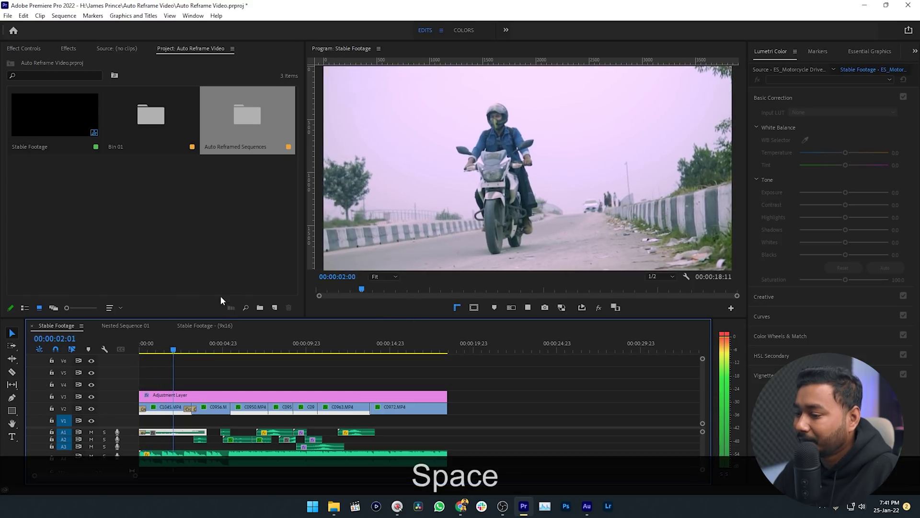
left_click(220, 326)
left_click(140, 349)
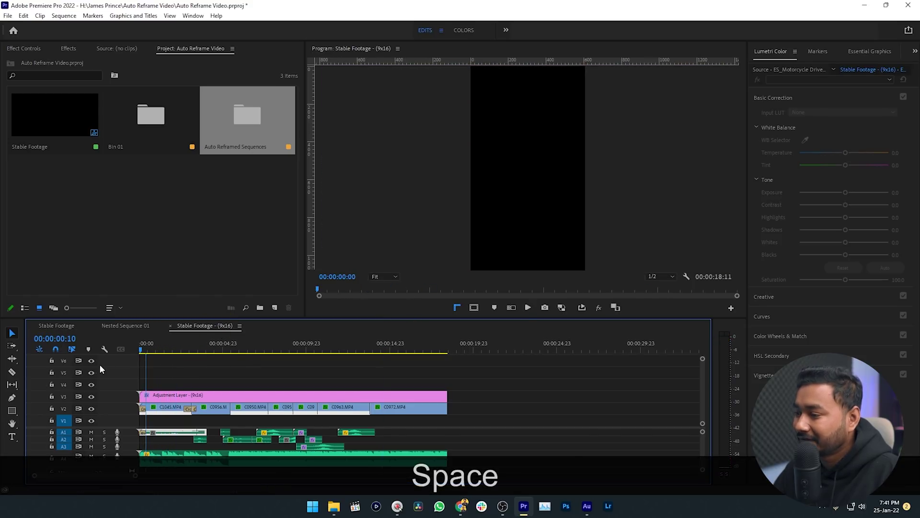
key("space")
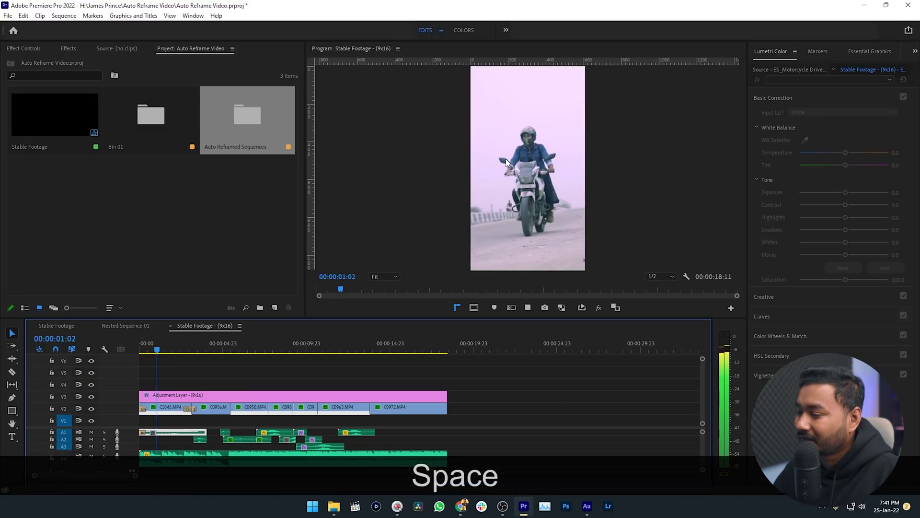
key("space")
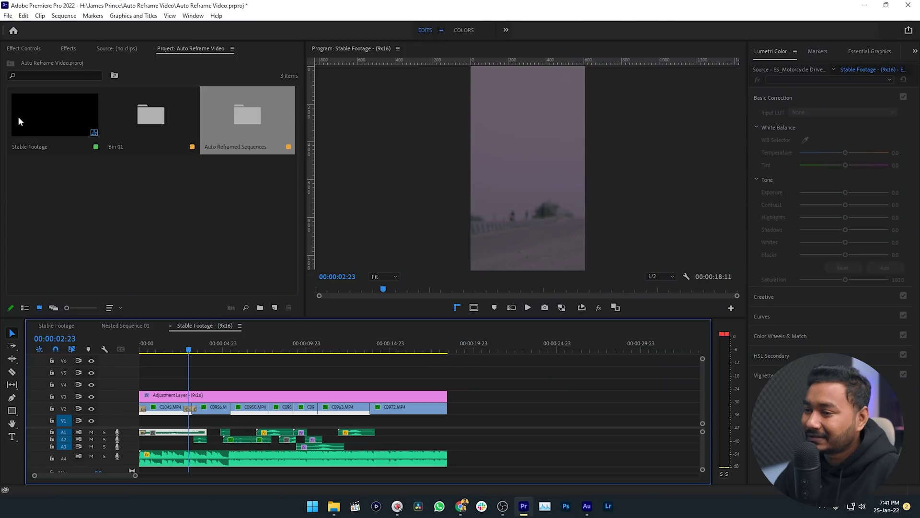
- Create an auto-reframed Square 1:1 version of the Stable Footage sequence and play back its opening seconds
right_click(19, 121)
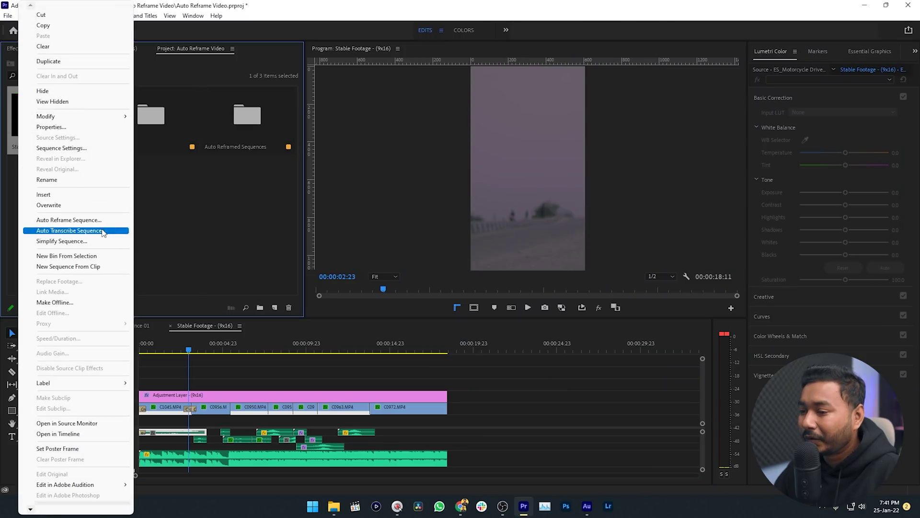
left_click(80, 220)
left_click(427, 235)
left_click(413, 242)
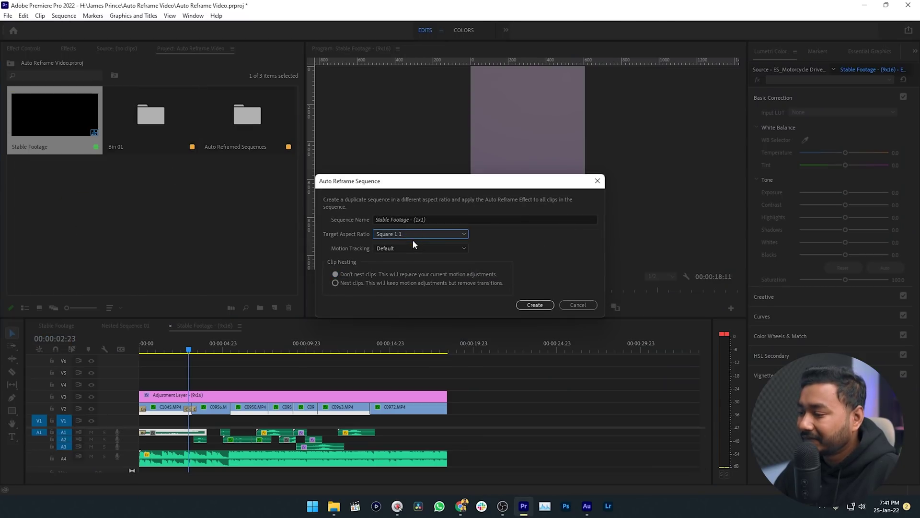
left_click(543, 305)
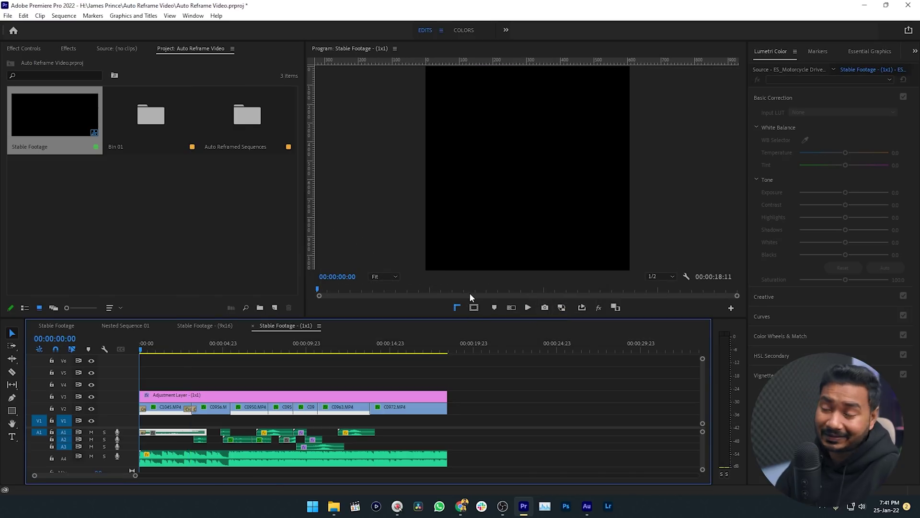
key("space")
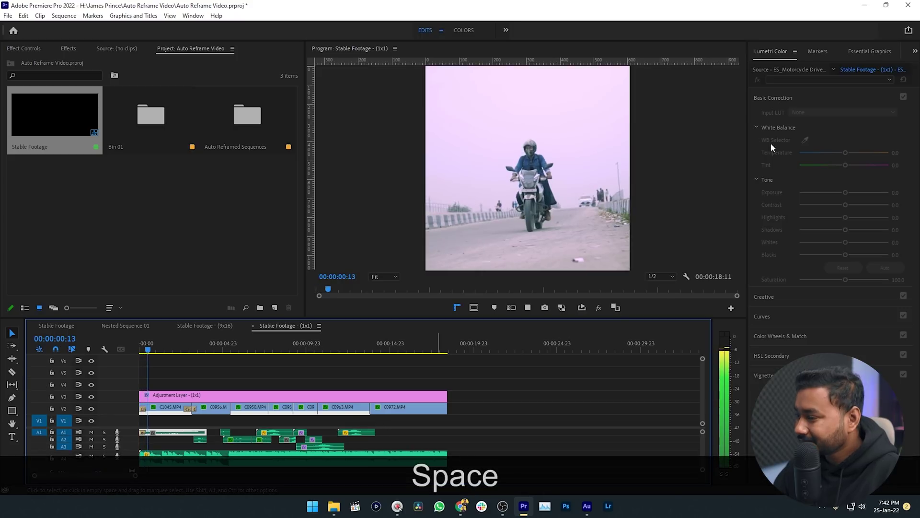
key("space")
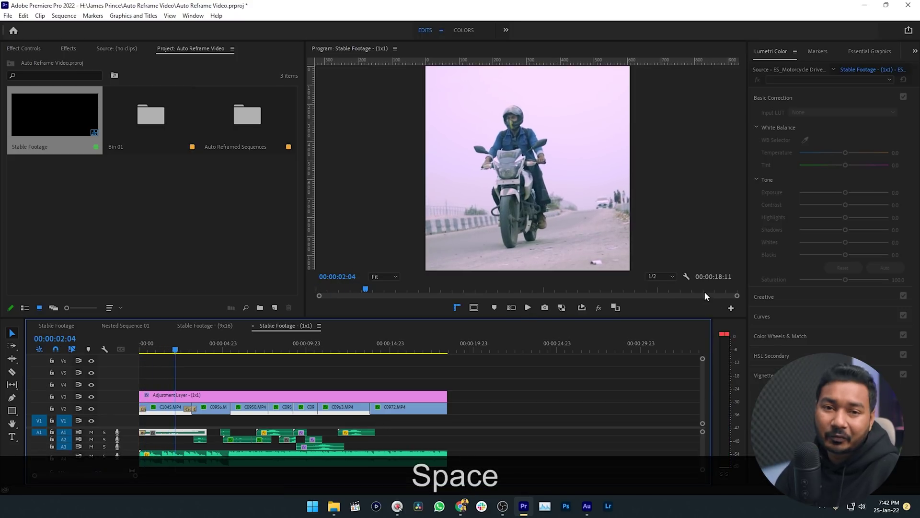
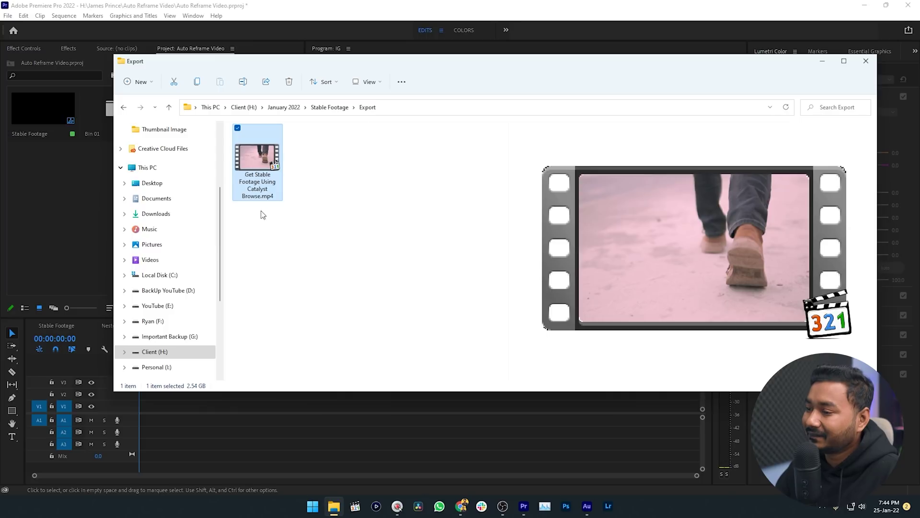
- Import Get Stable Footage Using Catalyst Browse.mp4 from the Export folder into the project
left_click_drag(302, 55, 590, 181)
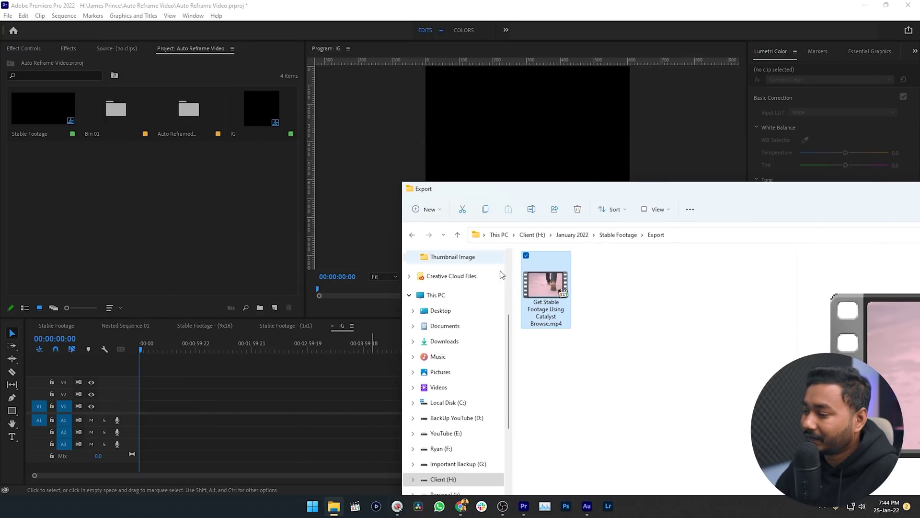
left_click_drag(546, 297, 192, 249)
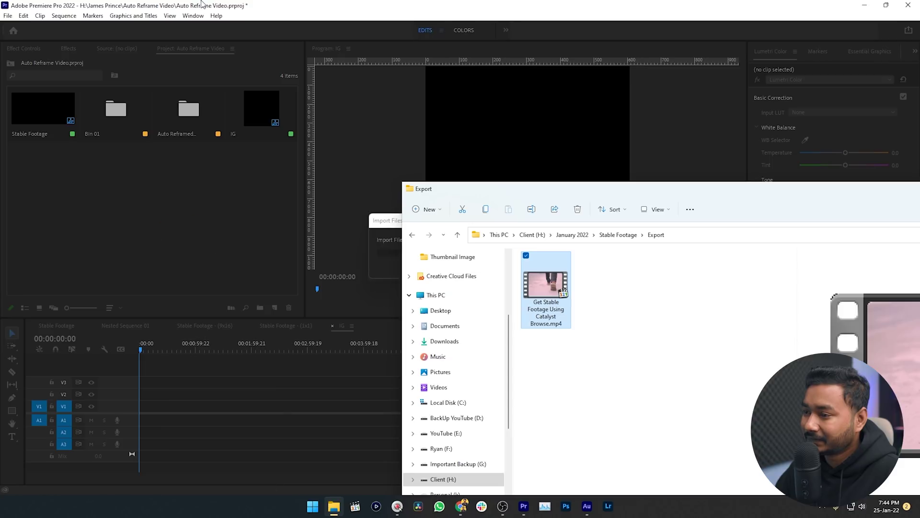
left_click(109, 172)
- Place the imported video at the start of the IG sequence on V1 and A1, and move the playhead to 00:00:57:19
left_click_drag(42, 168, 139, 418)
left_click(537, 271)
left_click_drag(146, 350, 194, 353)
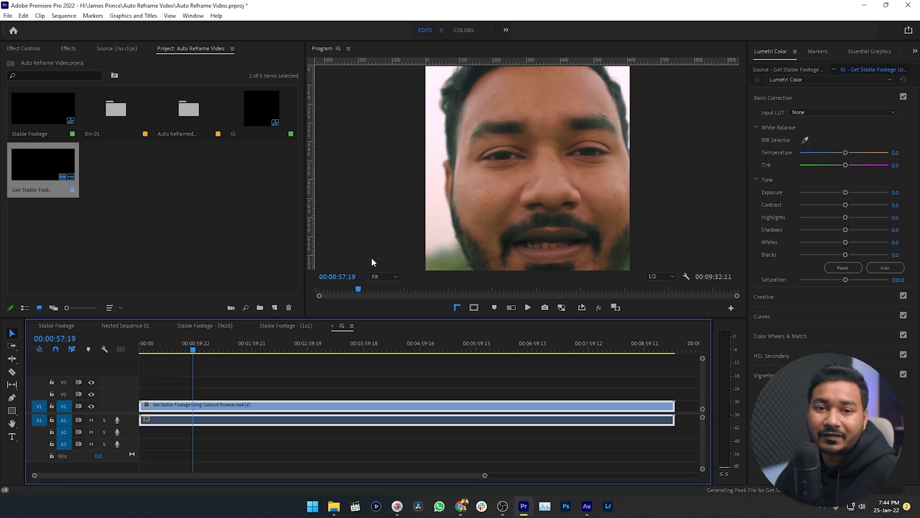
- Show the Effects panel and clear its existing search text to list all effect categories
left_click(68, 48)
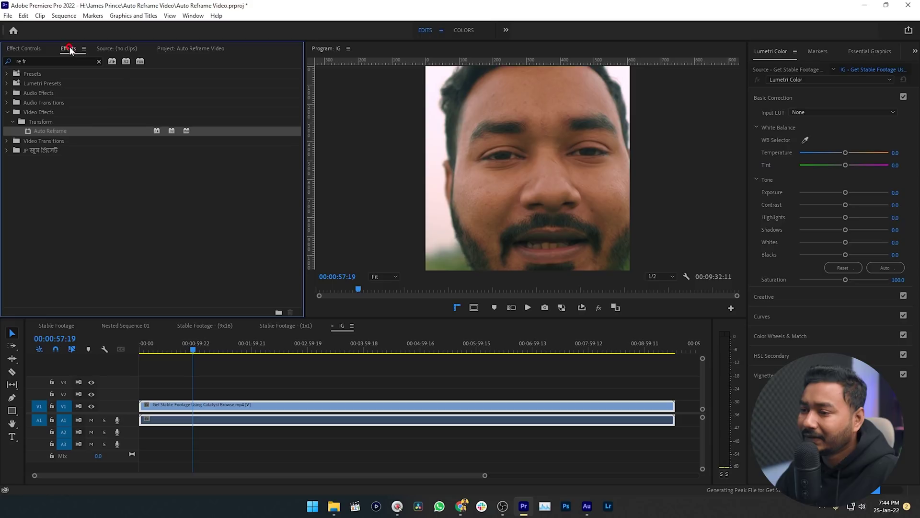
left_click(98, 61)
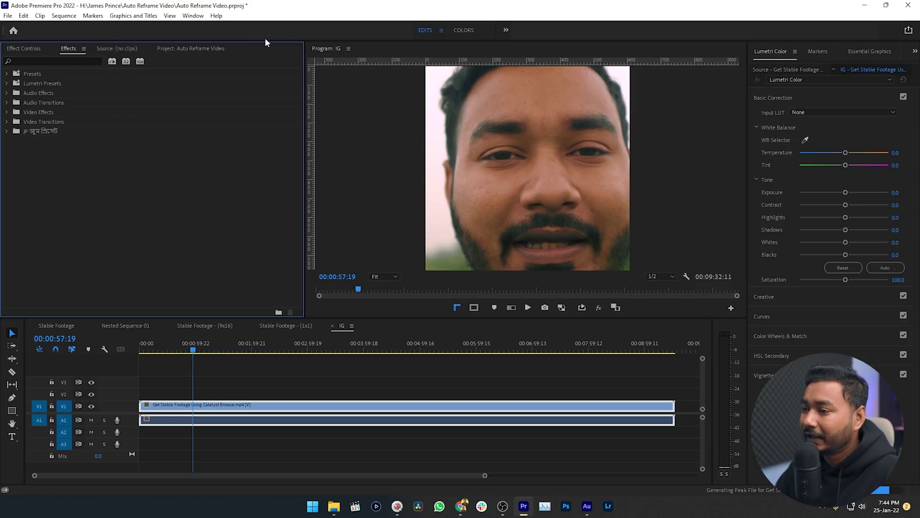
left_click(194, 16)
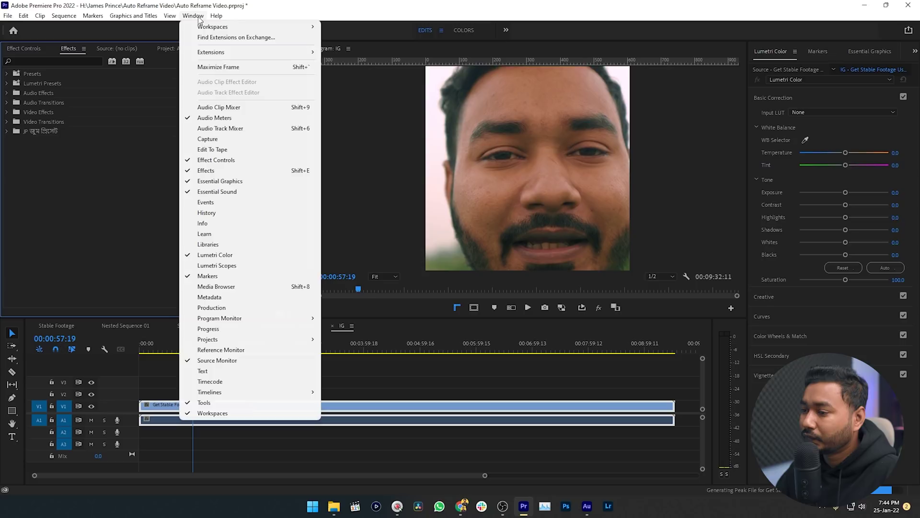
left_click(235, 171)
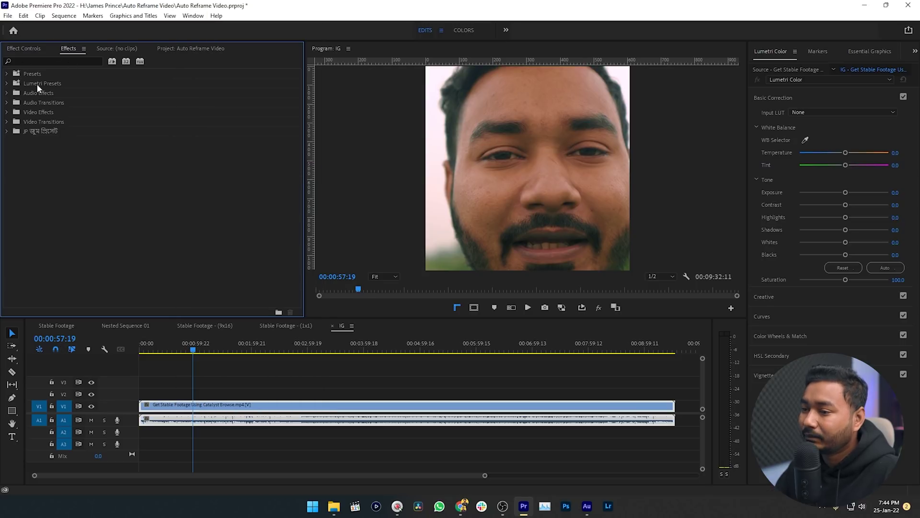
- Search the effects for "auto" and apply Auto Reframe to the Get Stable Footage Using Catalyst Browse.mp4 clip on V1
left_click(70, 61)
type("auto")
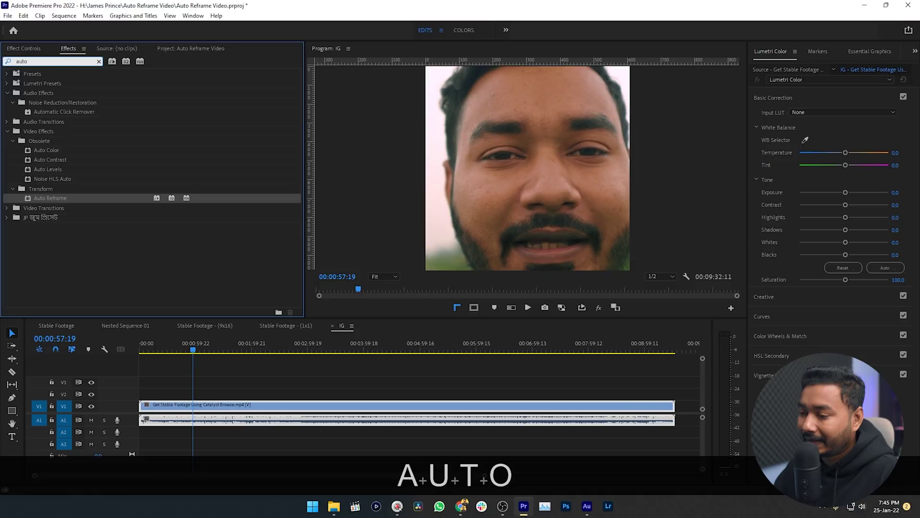
left_click(118, 217)
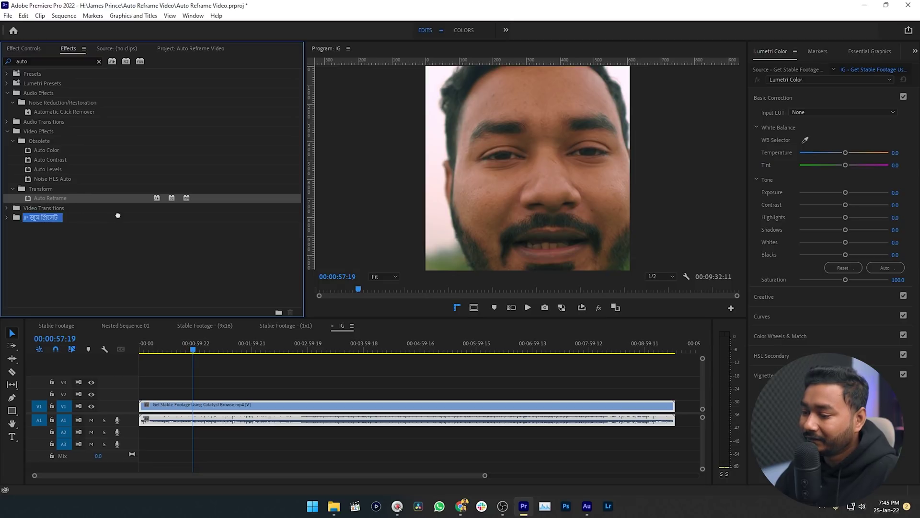
left_click_drag(203, 367, 205, 405)
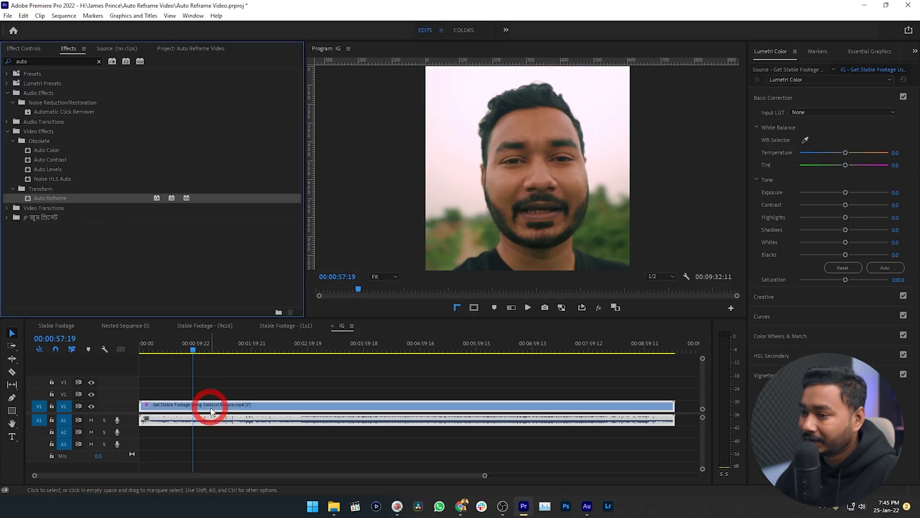
- Show the clip's Auto Reframe settings in Effect Controls and play the IG sequence from its start
left_click(30, 48)
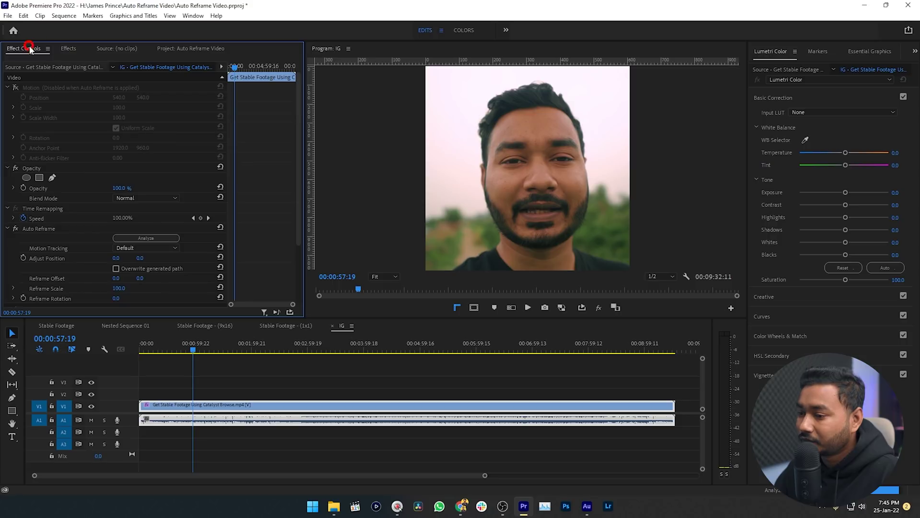
scroll(185, 218, "down", 1)
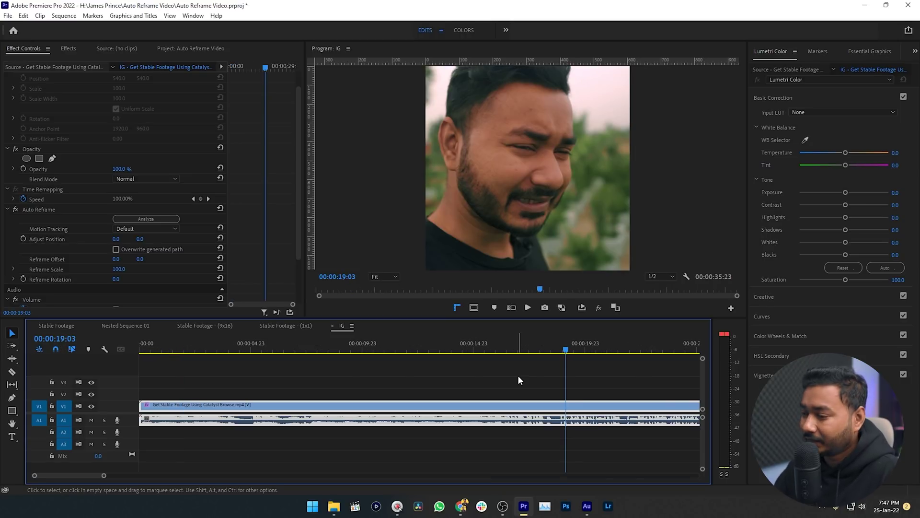
key("Home")
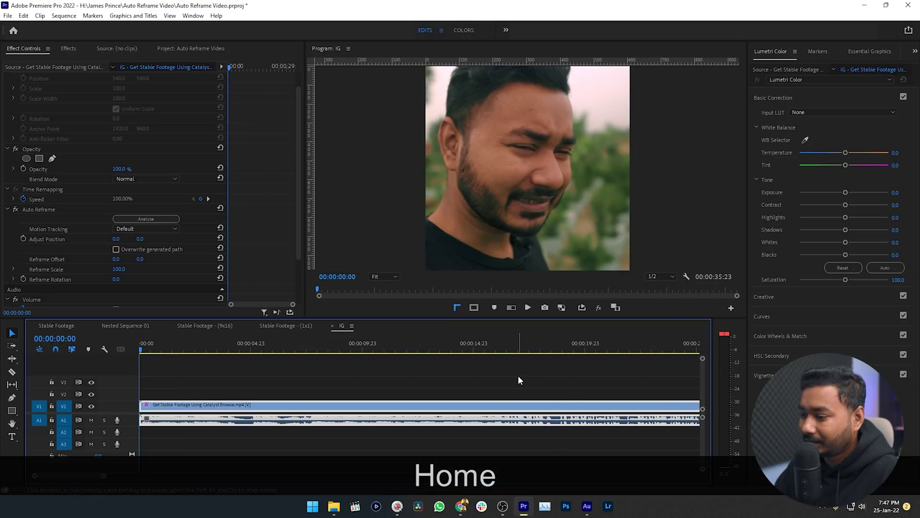
key("space")
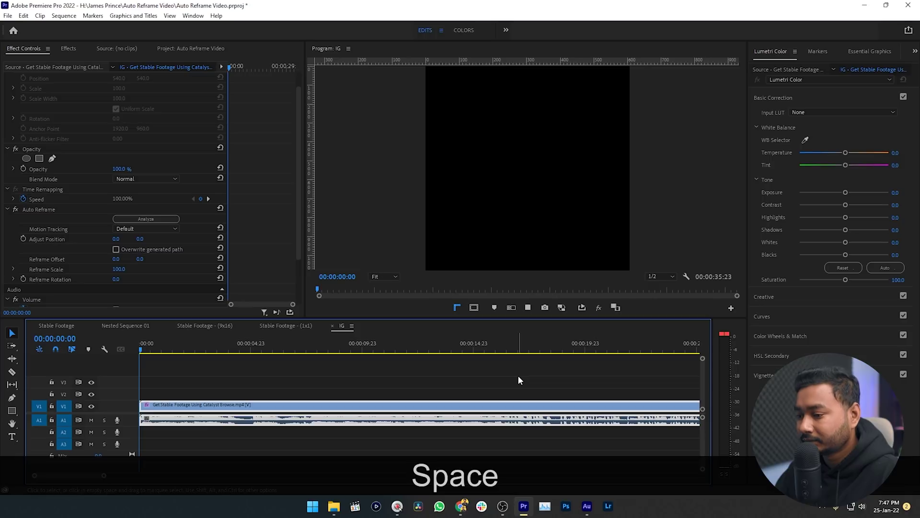